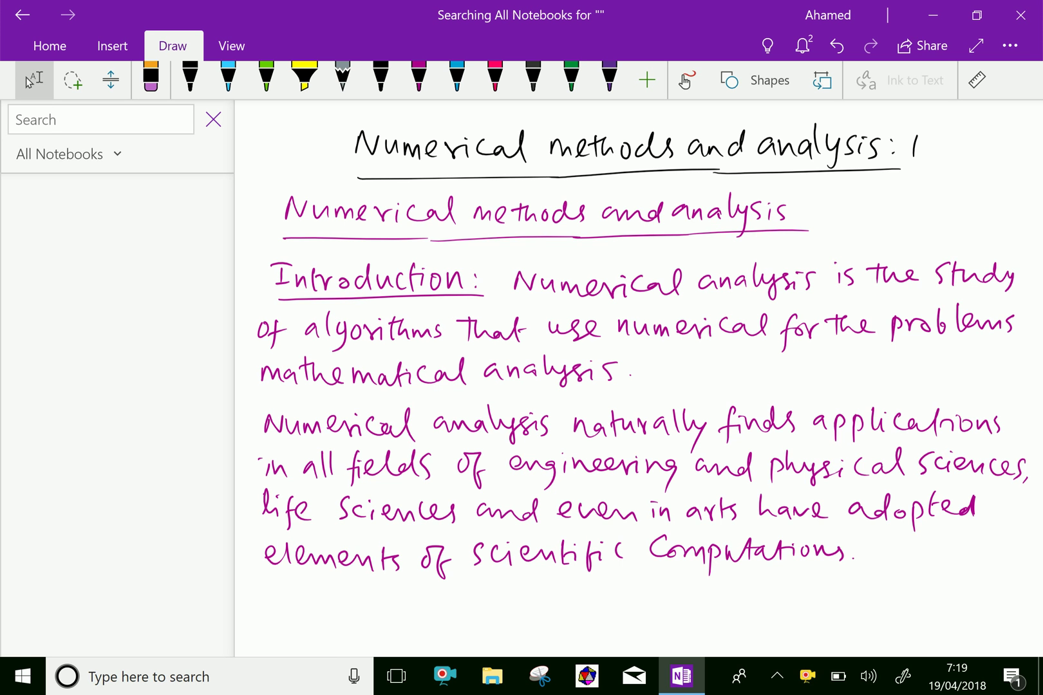
Scroll the introduction page down slightly and pick the pink pen for handwriting.
{"action": "scroll", "coordinate": [637, 380], "scroll_direction": "down", "scroll_amount": 1}
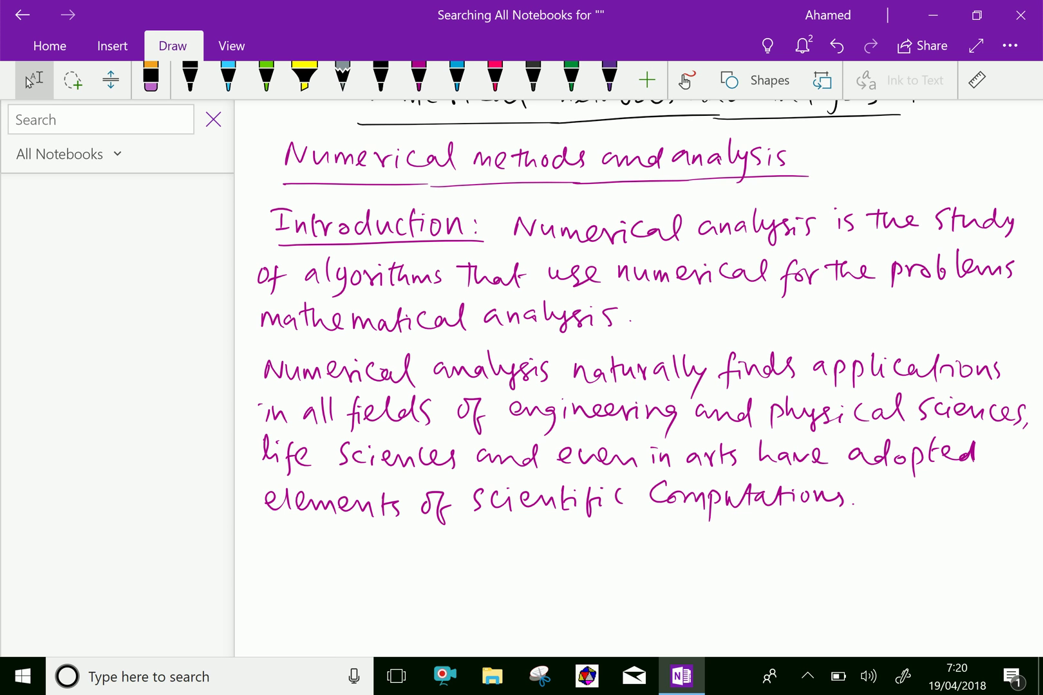
{"action": "left_click", "coordinate": [494, 79]}
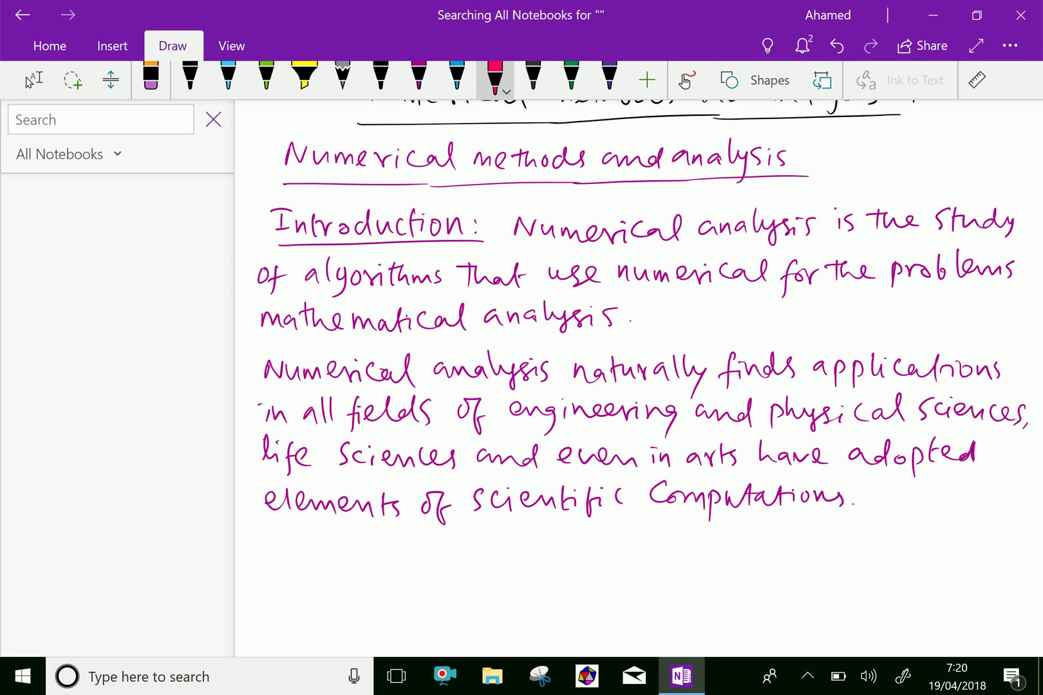
Draw a small pink tick beside the applications paragraph, then return to selecting and scroll down.
{"action": "left_click_drag", "start_coordinate": [255, 359], "coordinate": [287, 325]}
{"action": "left_click", "coordinate": [33, 80]}
{"action": "scroll", "coordinate": [638, 380], "scroll_direction": "down", "scroll_amount": 3}
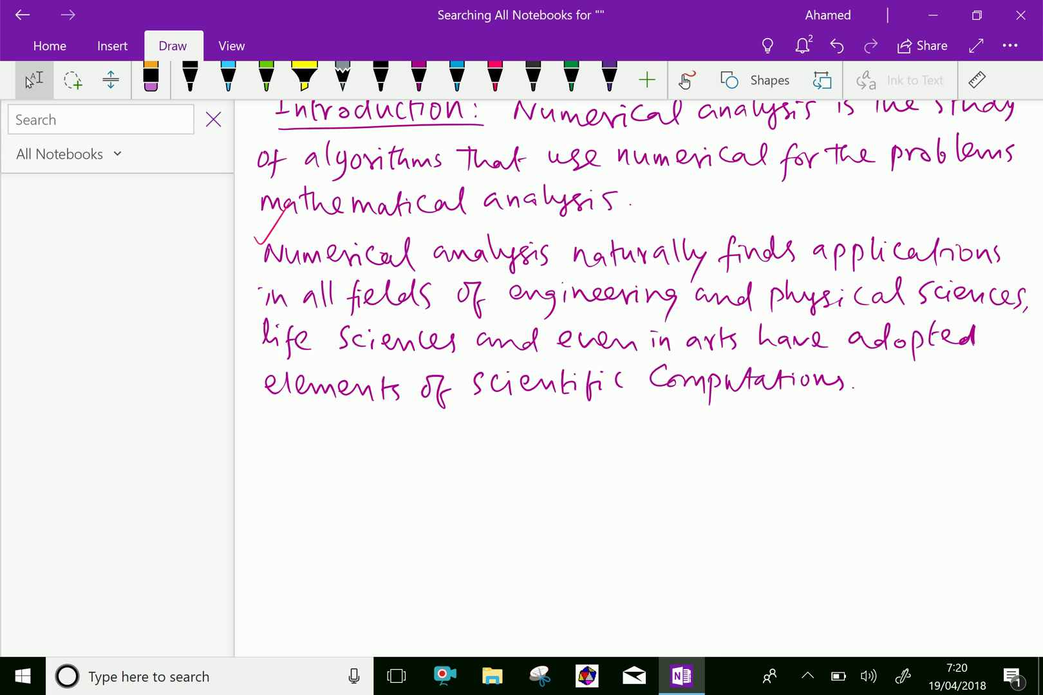
{"action": "scroll", "coordinate": [640, 258], "scroll_direction": "down", "scroll_amount": 3}
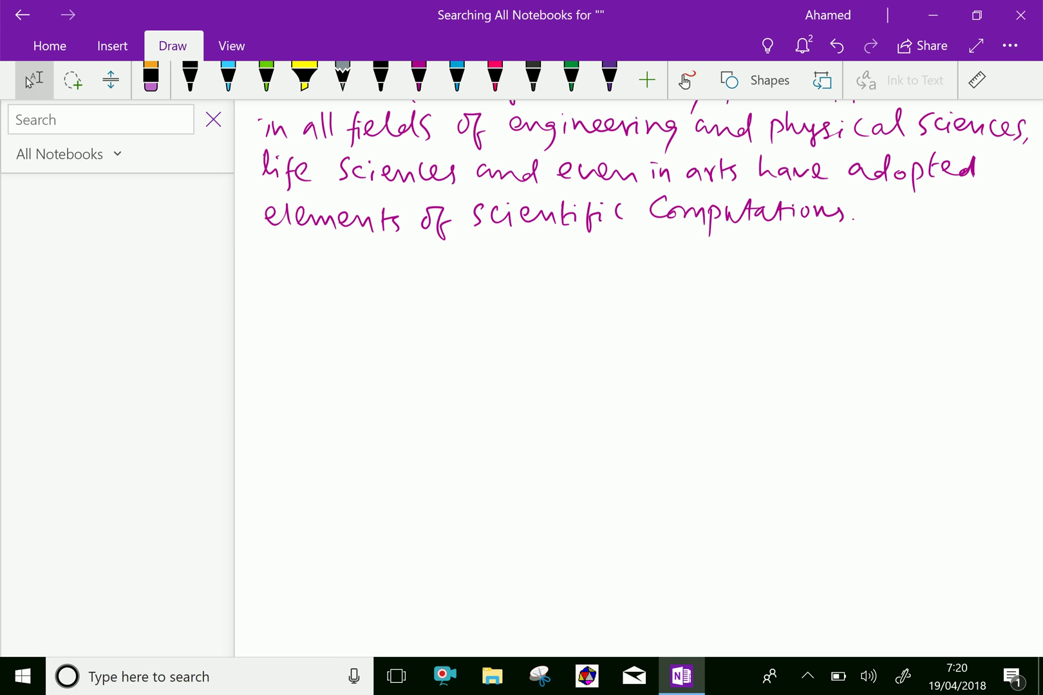
With the pink pen, handwrite 'weather' below the applications paragraph.
{"action": "left_click", "coordinate": [495, 77]}
{"action": "left_click_drag", "start_coordinate": [304, 269], "coordinate": [327, 274]}
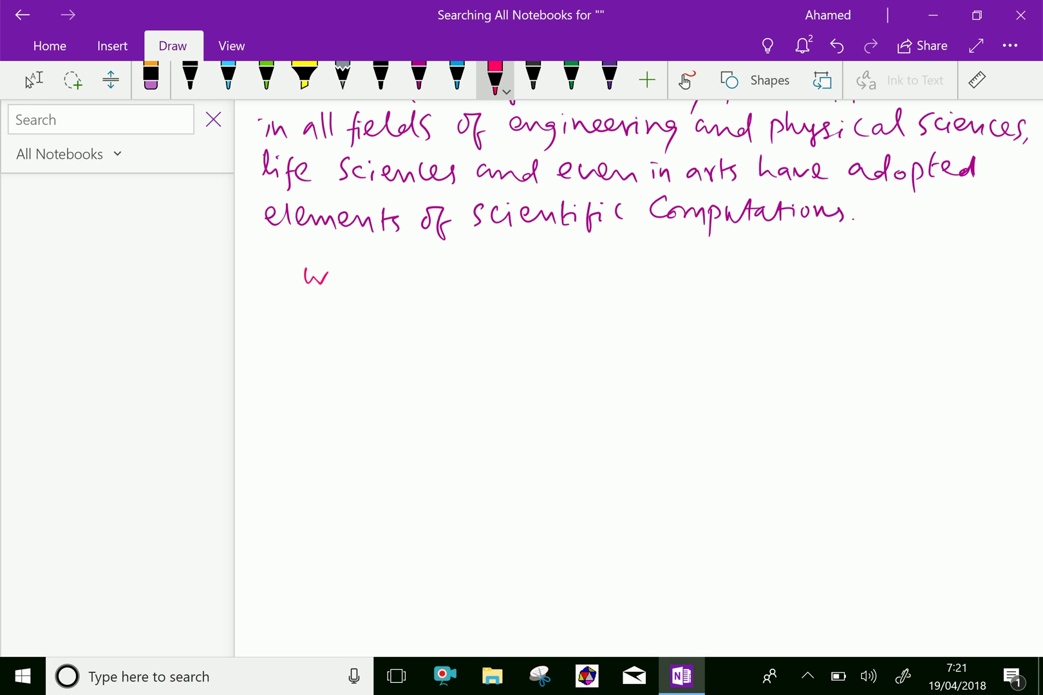
{"action": "mouse_move", "coordinate": [330, 281]}
{"action": "left_mouse_down"}
{"action": "mouse_move", "coordinate": [359, 276]}
{"action": "mouse_move", "coordinate": [376, 291]}
{"action": "left_mouse_up"}
{"action": "mouse_move", "coordinate": [365, 280]}
{"action": "left_mouse_down"}
{"action": "mouse_move", "coordinate": [386, 277]}
{"action": "mouse_move", "coordinate": [401, 290]}
{"action": "left_mouse_up"}
{"action": "left_click_drag", "start_coordinate": [401, 283], "coordinate": [419, 287]}
Finish the heading with 'prediction:' and underline 'weather prediction:'.
{"action": "mouse_move", "coordinate": [438, 274]}
{"action": "left_mouse_down"}
{"action": "mouse_move", "coordinate": [437, 310]}
{"action": "mouse_move", "coordinate": [443, 286]}
{"action": "mouse_move", "coordinate": [466, 277]}
{"action": "mouse_move", "coordinate": [484, 289]}
{"action": "mouse_move", "coordinate": [527, 291]}
{"action": "left_mouse_up"}
{"action": "mouse_move", "coordinate": [540, 268]}
{"action": "left_mouse_down"}
{"action": "mouse_move", "coordinate": [544, 291]}
{"action": "mouse_move", "coordinate": [568, 284]}
{"action": "left_mouse_up"}
{"action": "left_click", "coordinate": [569, 280]}
{"action": "left_click_drag", "start_coordinate": [577, 281], "coordinate": [590, 291]}
{"action": "left_click", "coordinate": [609, 279]}
{"action": "left_click", "coordinate": [612, 288]}
{"action": "left_click_drag", "start_coordinate": [310, 304], "coordinate": [576, 302]}
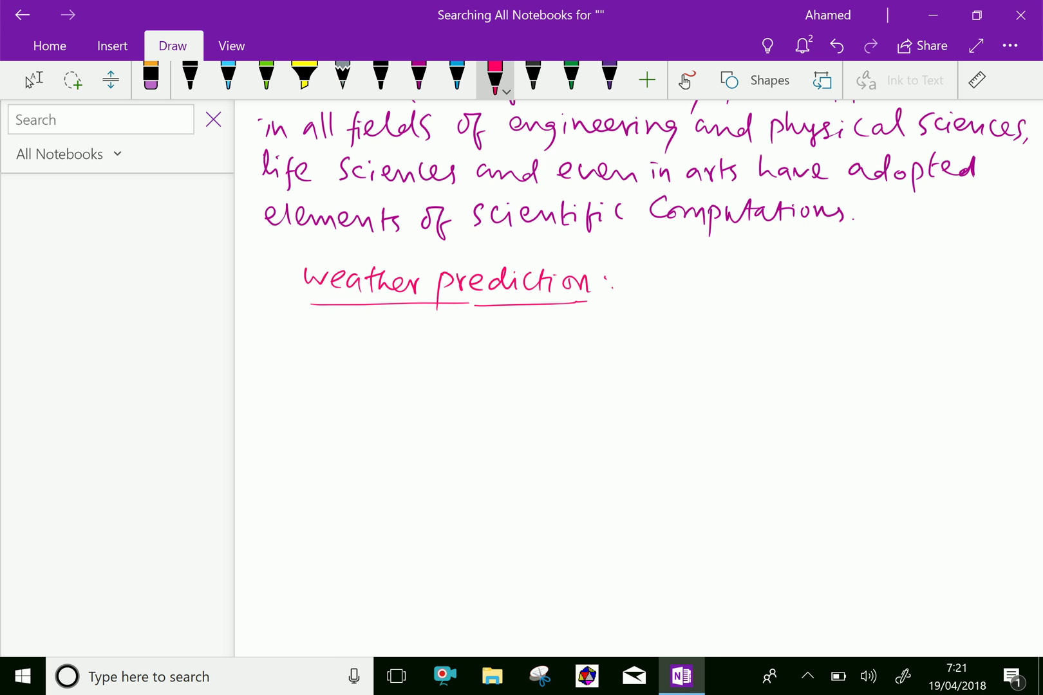
{"action": "scroll", "coordinate": [638, 378], "scroll_direction": "down", "scroll_amount": 1}
Handwrite 'Space Craft:' in pink under 'weather prediction:' and underline it.
{"action": "mouse_move", "coordinate": [298, 285]}
{"action": "left_mouse_down"}
{"action": "mouse_move", "coordinate": [289, 303]}
{"action": "mouse_move", "coordinate": [308, 320]}
{"action": "left_mouse_up"}
{"action": "mouse_move", "coordinate": [304, 293]}
{"action": "left_mouse_down"}
{"action": "mouse_move", "coordinate": [307, 318]}
{"action": "mouse_move", "coordinate": [311, 296]}
{"action": "mouse_move", "coordinate": [341, 305]}
{"action": "left_mouse_up"}
{"action": "mouse_move", "coordinate": [354, 300]}
{"action": "left_mouse_down"}
{"action": "mouse_move", "coordinate": [394, 288]}
{"action": "mouse_move", "coordinate": [415, 303]}
{"action": "left_mouse_up"}
{"action": "mouse_move", "coordinate": [426, 296]}
{"action": "left_mouse_down"}
{"action": "mouse_move", "coordinate": [418, 304]}
{"action": "mouse_move", "coordinate": [430, 302]}
{"action": "left_mouse_up"}
{"action": "mouse_move", "coordinate": [445, 290]}
{"action": "left_mouse_down"}
{"action": "mouse_move", "coordinate": [440, 325]}
{"action": "mouse_move", "coordinate": [454, 315]}
{"action": "left_mouse_up"}
{"action": "left_click_drag", "start_coordinate": [441, 302], "coordinate": [460, 301]}
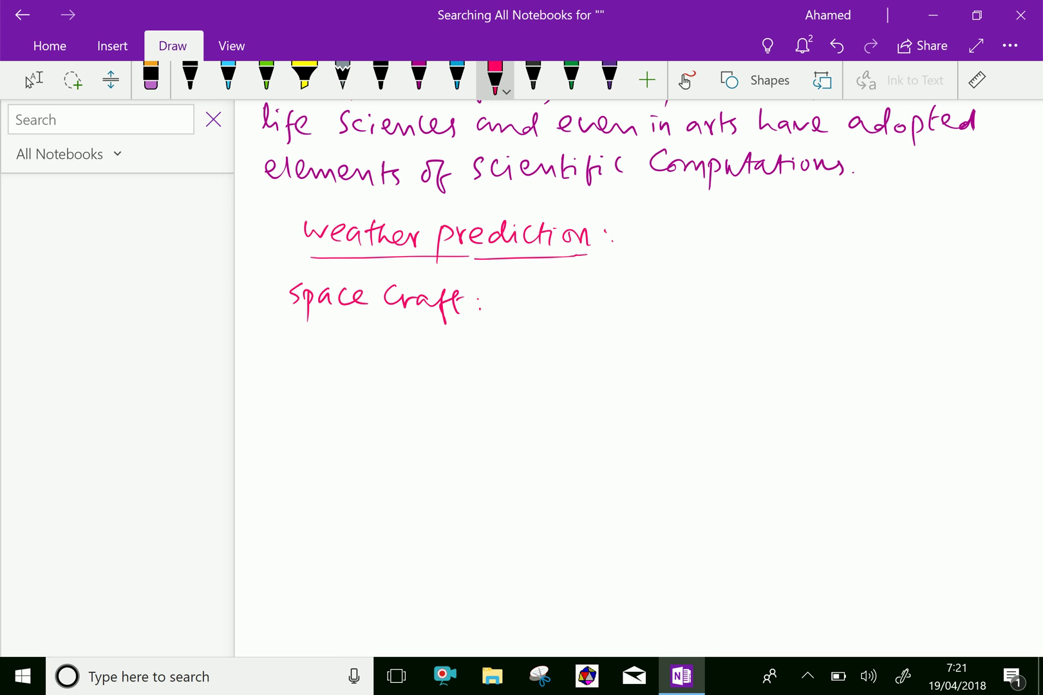
{"action": "left_click_drag", "start_coordinate": [289, 322], "coordinate": [445, 314]}
{"action": "scroll", "coordinate": [637, 378], "scroll_direction": "down", "scroll_amount": 3}
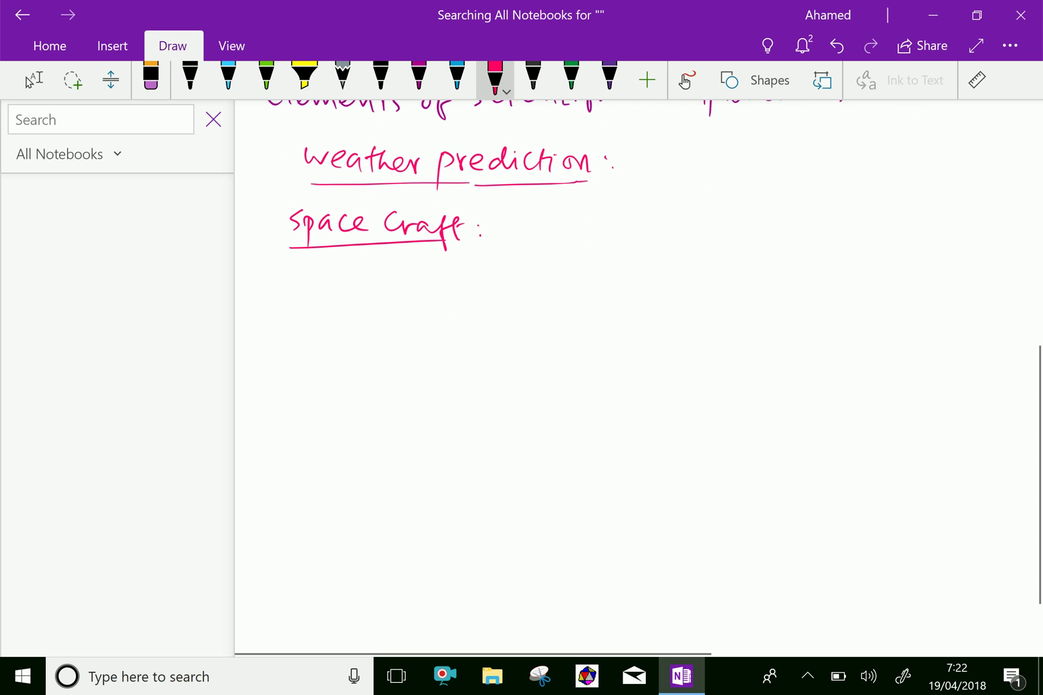
Reselect the pink pen and handwrite 'Car' below 'Space Craft:'.
{"action": "left_click", "coordinate": [28, 82]}
{"action": "left_click", "coordinate": [495, 77]}
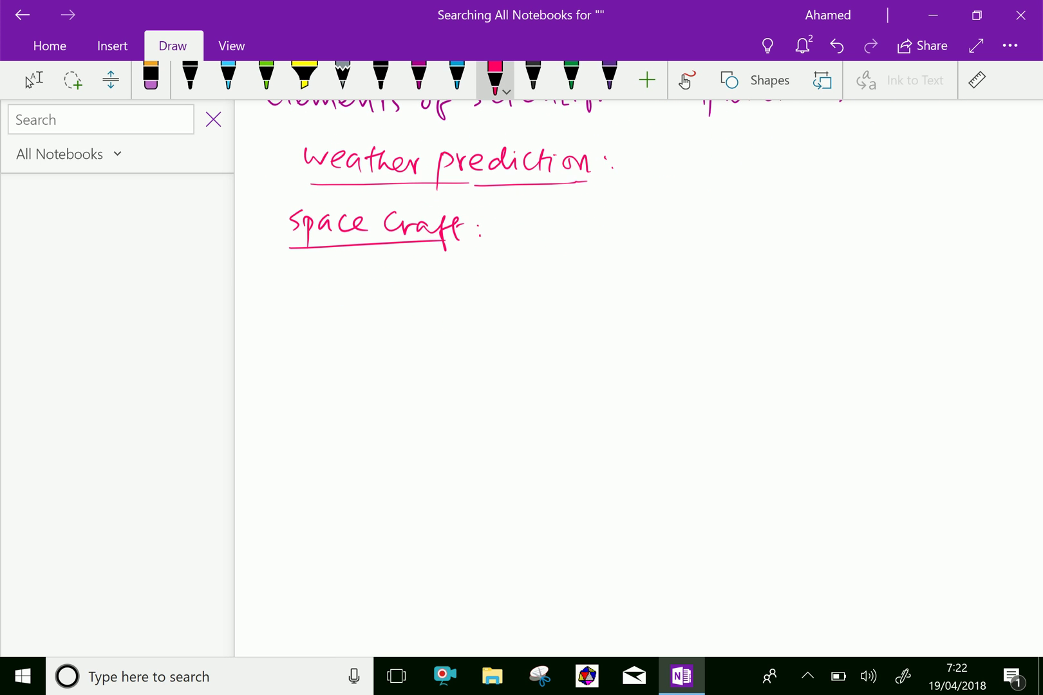
{"action": "mouse_move", "coordinate": [295, 273]}
{"action": "left_mouse_down"}
{"action": "mouse_move", "coordinate": [282, 279]}
{"action": "mouse_move", "coordinate": [294, 291]}
{"action": "left_mouse_up"}
{"action": "mouse_move", "coordinate": [315, 280]}
{"action": "left_mouse_down"}
{"action": "mouse_move", "coordinate": [307, 290]}
{"action": "mouse_move", "coordinate": [320, 290]}
{"action": "left_mouse_up"}
{"action": "mouse_move", "coordinate": [323, 293]}
{"action": "left_mouse_down"}
{"action": "mouse_move", "coordinate": [335, 278]}
{"action": "mouse_move", "coordinate": [373, 291]}
{"action": "mouse_move", "coordinate": [396, 278]}
{"action": "mouse_move", "coordinate": [424, 293]}
{"action": "left_mouse_up"}
Complete the entry as 'Car Crash Simulation:' and underline it.
{"action": "mouse_move", "coordinate": [443, 272]}
{"action": "left_mouse_down"}
{"action": "mouse_move", "coordinate": [424, 292]}
{"action": "mouse_move", "coordinate": [505, 290]}
{"action": "left_mouse_up"}
{"action": "left_click_drag", "start_coordinate": [509, 284], "coordinate": [547, 291]}
{"action": "left_click_drag", "start_coordinate": [563, 278], "coordinate": [568, 293]}
{"action": "left_click_drag", "start_coordinate": [564, 277], "coordinate": [581, 276]}
{"action": "mouse_move", "coordinate": [582, 278]}
{"action": "left_mouse_down"}
{"action": "mouse_move", "coordinate": [587, 292]}
{"action": "mouse_move", "coordinate": [616, 291]}
{"action": "left_mouse_up"}
{"action": "left_click", "coordinate": [627, 280]}
{"action": "left_click_drag", "start_coordinate": [282, 305], "coordinate": [602, 297]}
{"action": "left_click", "coordinate": [481, 302]}
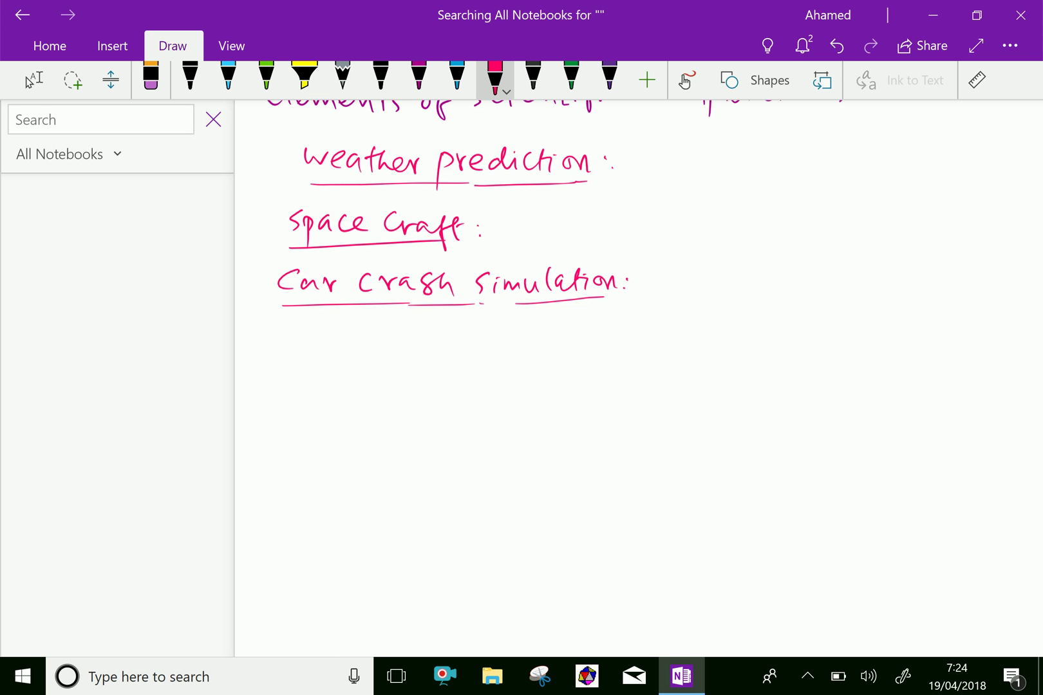
Reselect the pink pen and handwrite 'Ticket pricing,' below Car Crash Simulation.
{"action": "scroll", "coordinate": [637, 378], "scroll_direction": "down", "scroll_amount": 1}
{"action": "left_click", "coordinate": [33, 80]}
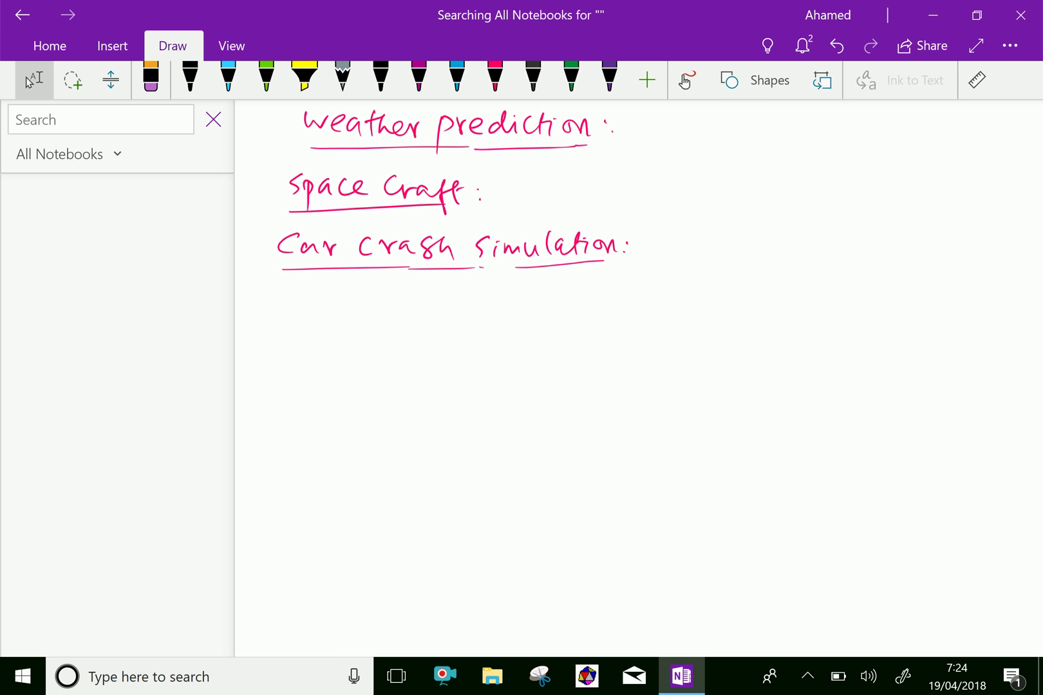
{"action": "left_click", "coordinate": [495, 77]}
{"action": "left_click_drag", "start_coordinate": [279, 293], "coordinate": [300, 290]}
{"action": "mouse_move", "coordinate": [289, 294]}
{"action": "left_mouse_down"}
{"action": "mouse_move", "coordinate": [289, 310]}
{"action": "mouse_move", "coordinate": [305, 310]}
{"action": "left_mouse_up"}
{"action": "mouse_move", "coordinate": [316, 305]}
{"action": "left_mouse_down"}
{"action": "mouse_move", "coordinate": [325, 297]}
{"action": "mouse_move", "coordinate": [327, 313]}
{"action": "left_mouse_up"}
{"action": "mouse_move", "coordinate": [341, 294]}
{"action": "left_mouse_down"}
{"action": "mouse_move", "coordinate": [341, 315]}
{"action": "mouse_move", "coordinate": [354, 315]}
{"action": "left_mouse_up"}
{"action": "left_click_drag", "start_coordinate": [357, 309], "coordinate": [377, 317]}
{"action": "left_click_drag", "start_coordinate": [367, 297], "coordinate": [388, 294]}
{"action": "mouse_move", "coordinate": [422, 297]}
{"action": "left_mouse_down"}
{"action": "mouse_move", "coordinate": [421, 322]}
{"action": "mouse_move", "coordinate": [452, 298]}
{"action": "left_mouse_up"}
{"action": "mouse_move", "coordinate": [456, 301]}
{"action": "left_mouse_down"}
{"action": "mouse_move", "coordinate": [482, 311]}
{"action": "mouse_move", "coordinate": [525, 306]}
{"action": "mouse_move", "coordinate": [524, 324]}
{"action": "mouse_move", "coordinate": [555, 307]}
{"action": "left_mouse_up"}
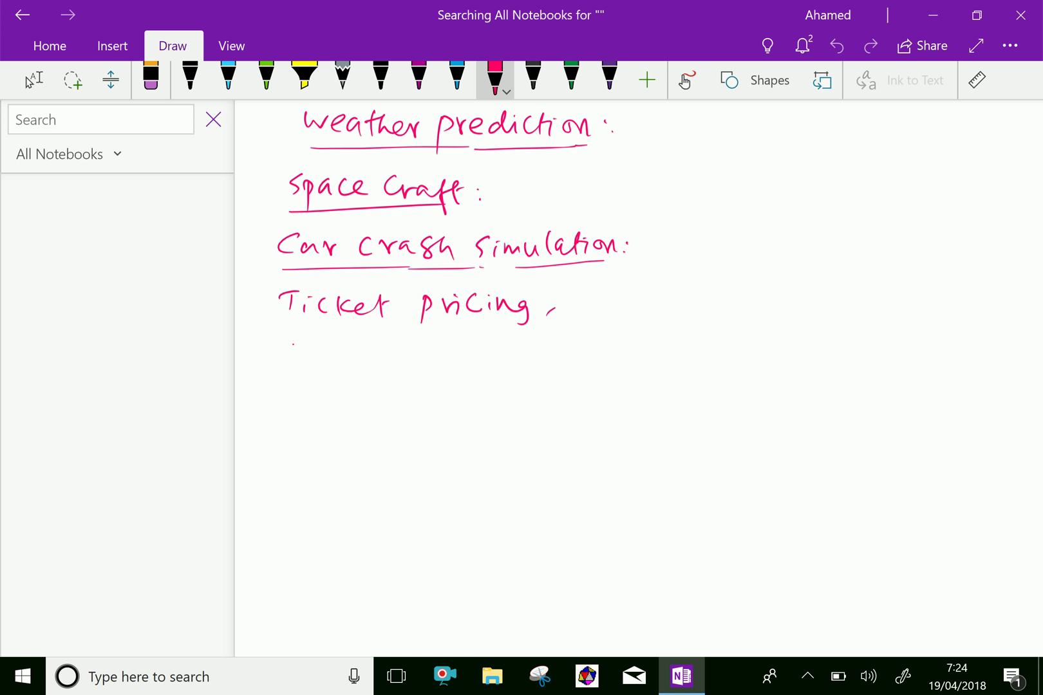
Handwrite 'Insurance Companies.' in pink on the next line.
{"action": "mouse_move", "coordinate": [293, 341]}
{"action": "left_mouse_down"}
{"action": "mouse_move", "coordinate": [293, 364]}
{"action": "mouse_move", "coordinate": [378, 354]}
{"action": "mouse_move", "coordinate": [394, 370]}
{"action": "left_mouse_up"}
{"action": "left_click_drag", "start_coordinate": [399, 370], "coordinate": [420, 368]}
{"action": "mouse_move", "coordinate": [434, 352]}
{"action": "left_mouse_down"}
{"action": "mouse_move", "coordinate": [429, 372]}
{"action": "mouse_move", "coordinate": [497, 362]}
{"action": "left_mouse_up"}
{"action": "mouse_move", "coordinate": [505, 372]}
{"action": "left_mouse_down"}
{"action": "mouse_move", "coordinate": [514, 364]}
{"action": "mouse_move", "coordinate": [524, 372]}
{"action": "left_mouse_up"}
{"action": "left_click_drag", "start_coordinate": [531, 361], "coordinate": [533, 385]}
{"action": "mouse_move", "coordinate": [533, 367]}
{"action": "left_mouse_down"}
{"action": "mouse_move", "coordinate": [551, 360]}
{"action": "mouse_move", "coordinate": [569, 372]}
{"action": "mouse_move", "coordinate": [547, 377]}
{"action": "mouse_move", "coordinate": [557, 381]}
{"action": "mouse_move", "coordinate": [580, 373]}
{"action": "left_mouse_up"}
{"action": "left_click_drag", "start_coordinate": [584, 369], "coordinate": [604, 371]}
{"action": "left_click_drag", "start_coordinate": [612, 362], "coordinate": [606, 372]}
{"action": "left_click", "coordinate": [623, 370]}
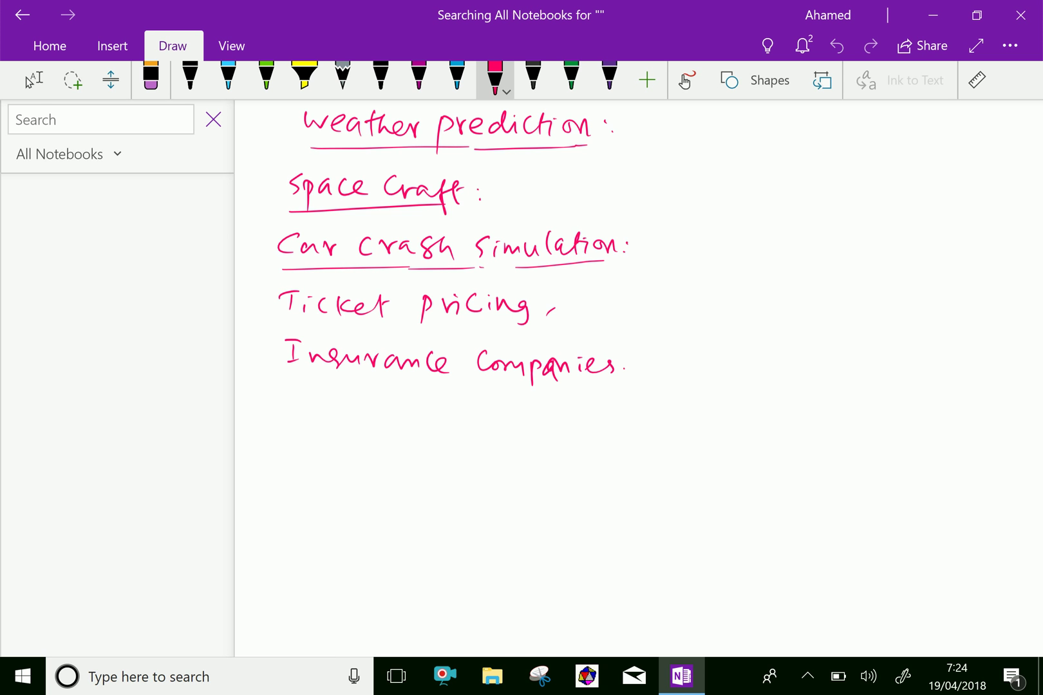
{"action": "left_click_drag", "start_coordinate": [527, 426], "coordinate": [555, 423]}
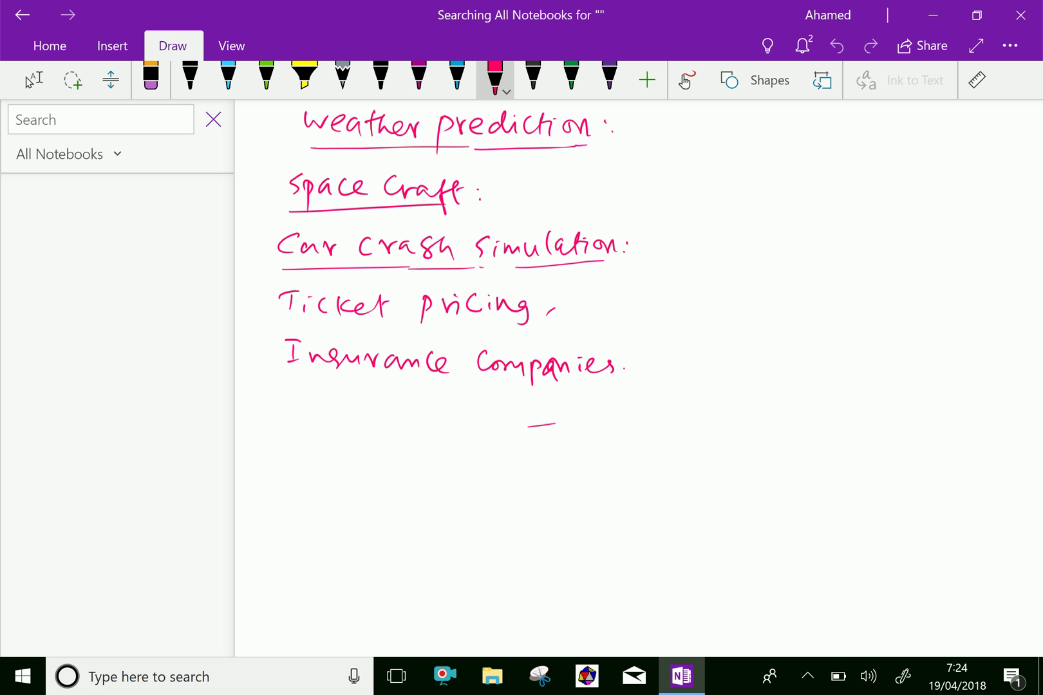